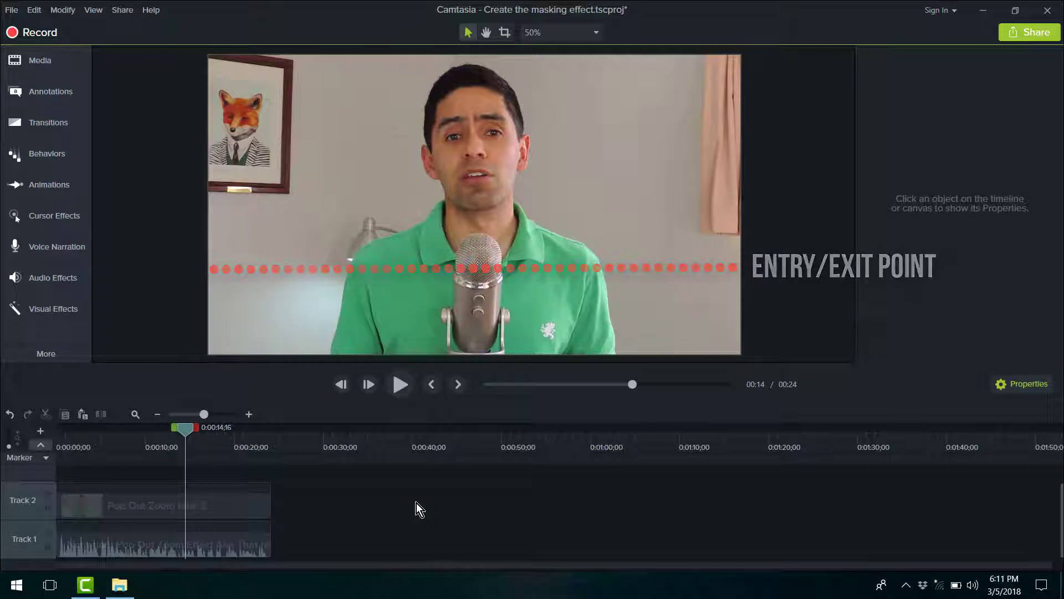
Step: Add a timeline marker at 0:00:20;26 and name it Animation Key Frames
left_click_drag(189, 430, 246, 432)
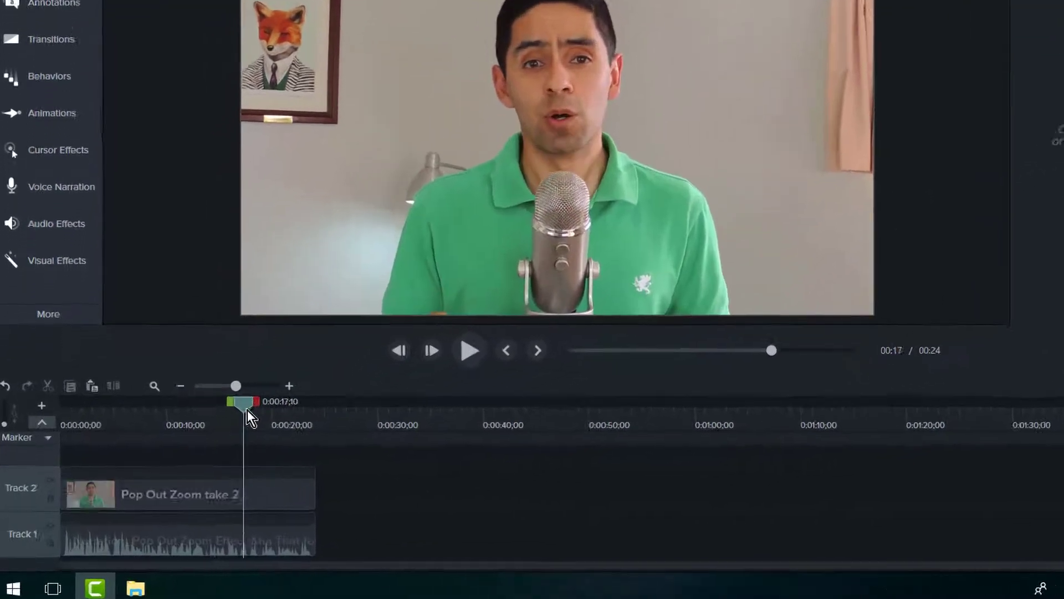
left_click_drag(457, 308, 435, 320)
left_click_drag(533, 258, 542, 267)
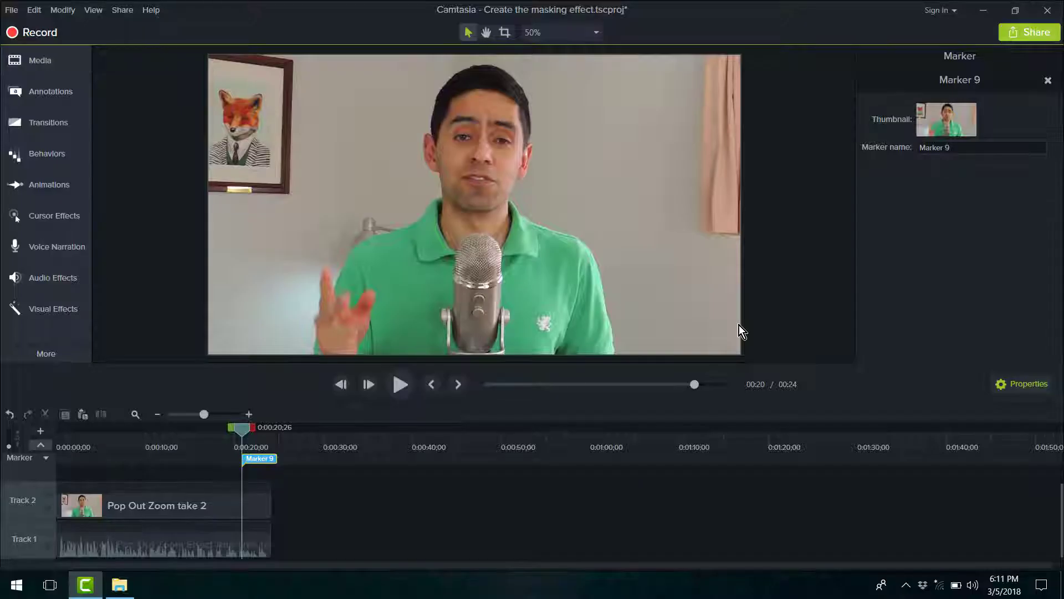
type("Ani")
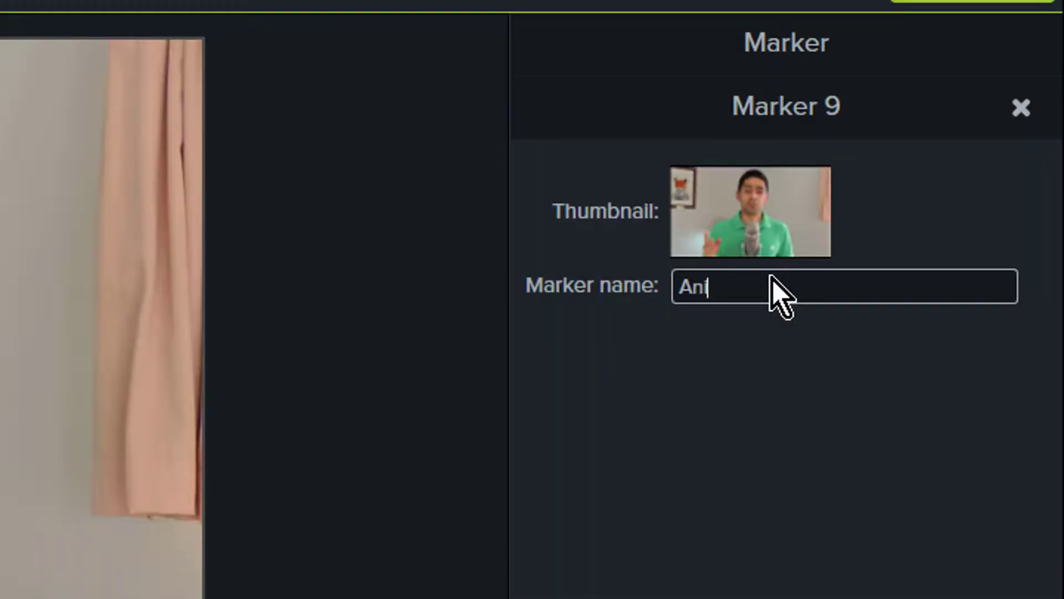
type("mation Key Frames")
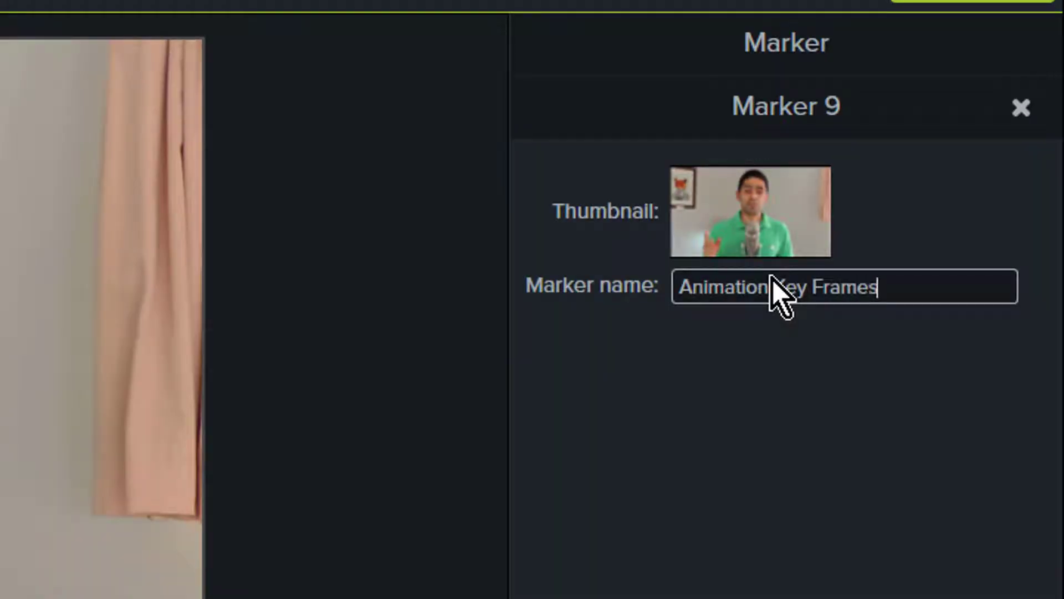
key("Return")
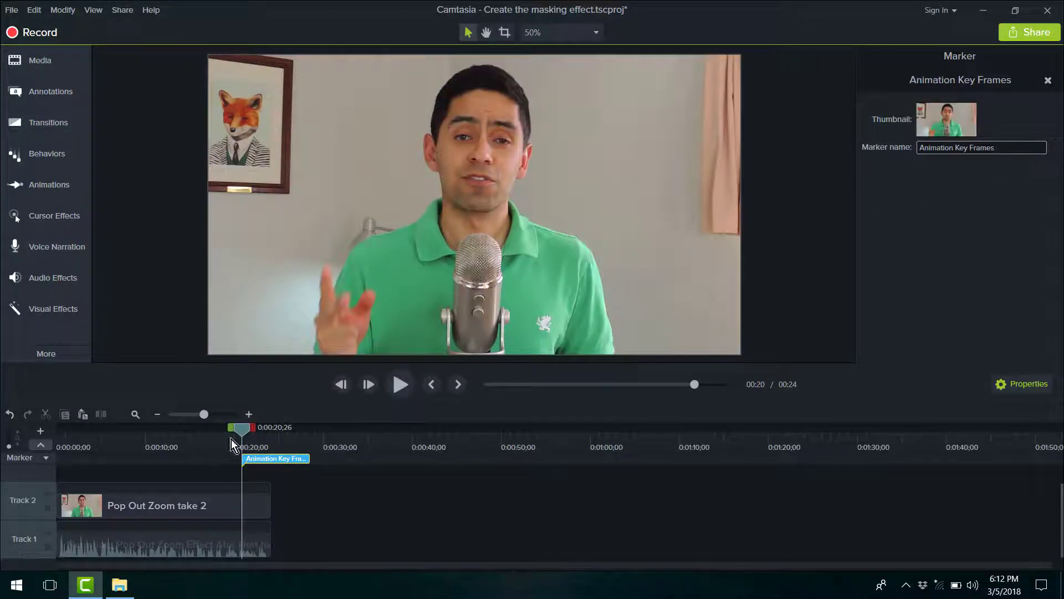
Step: Add markers named Coloured Shape at about 17 seconds and Fade Transition at about 19 seconds on the timeline
mouse_move(241, 431)
left_mouse_down()
mouse_move(212, 435)
mouse_move(227, 436)
left_mouse_up()
key("space")
key("space")
key("space")
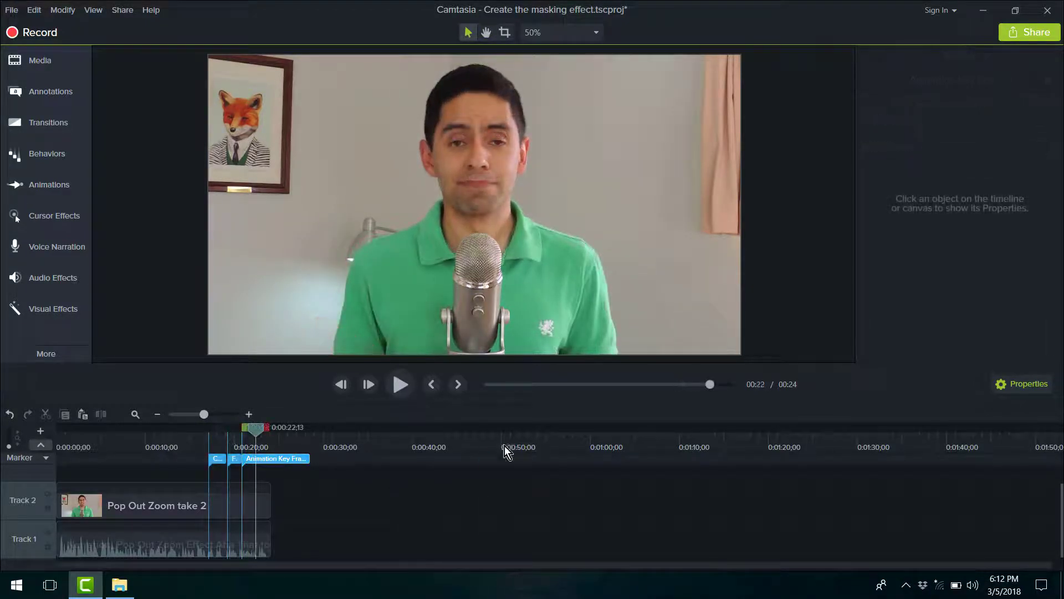
Step: Add the Coloured Shape, Fade Transition, Custom Key Frame and Restore animation images from the media bin to Track 3
left_click(1028, 385)
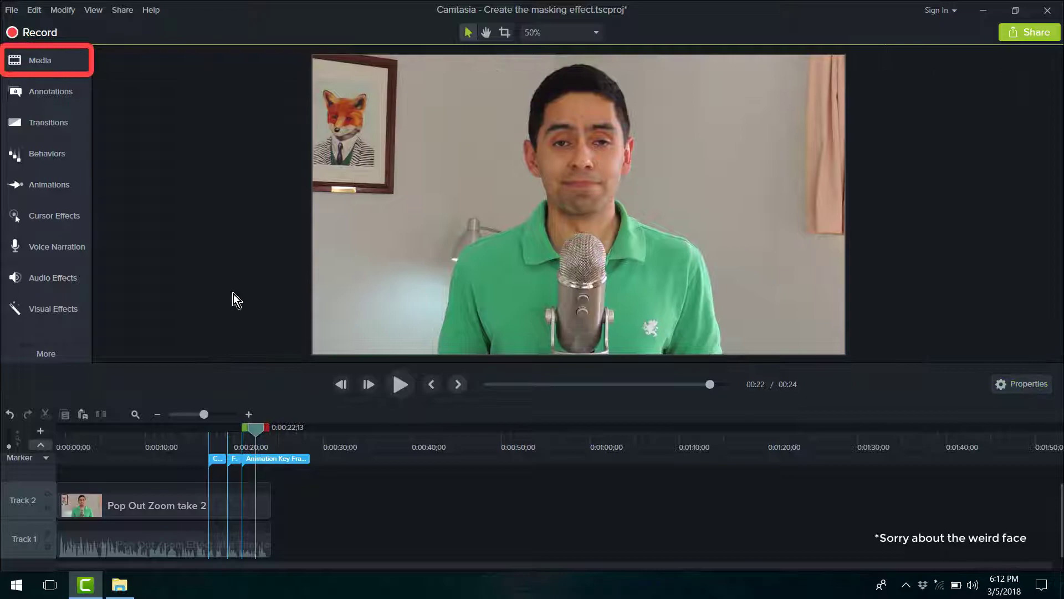
left_click(62, 65)
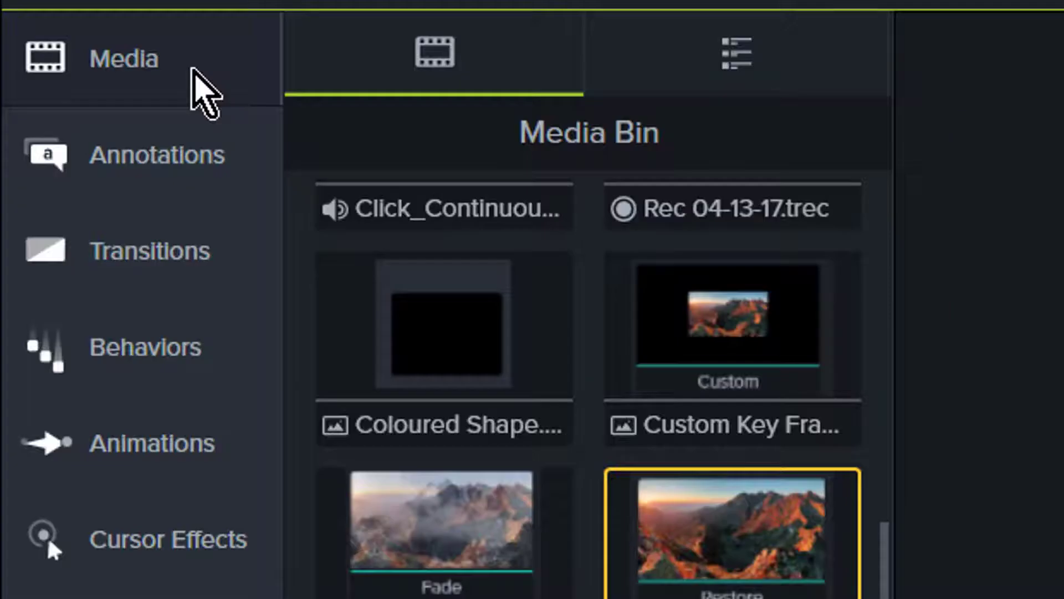
left_click_drag(434, 328, 458, 292)
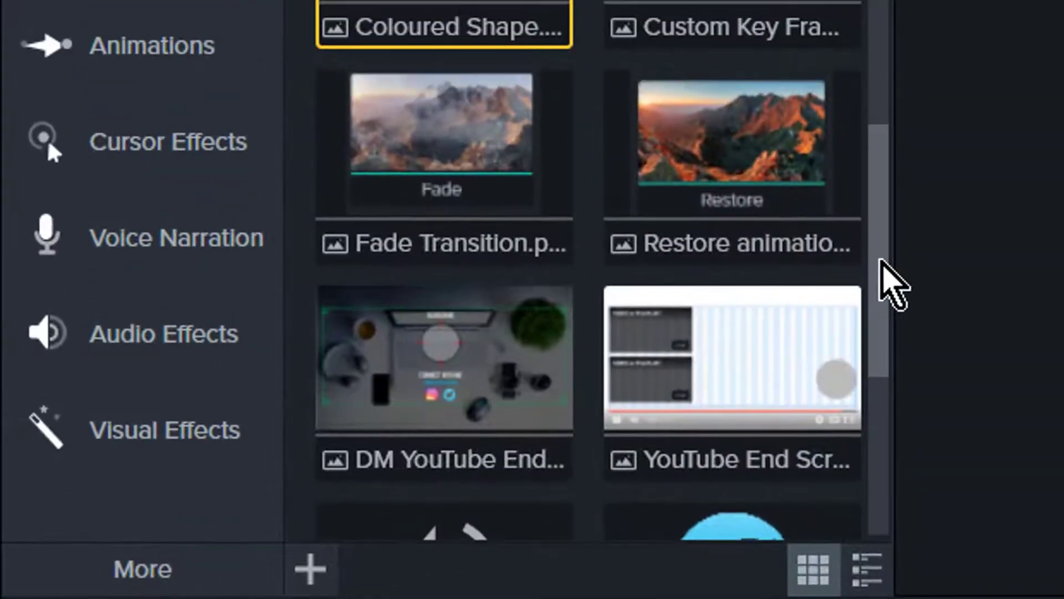
left_click_drag(880, 260, 870, 168)
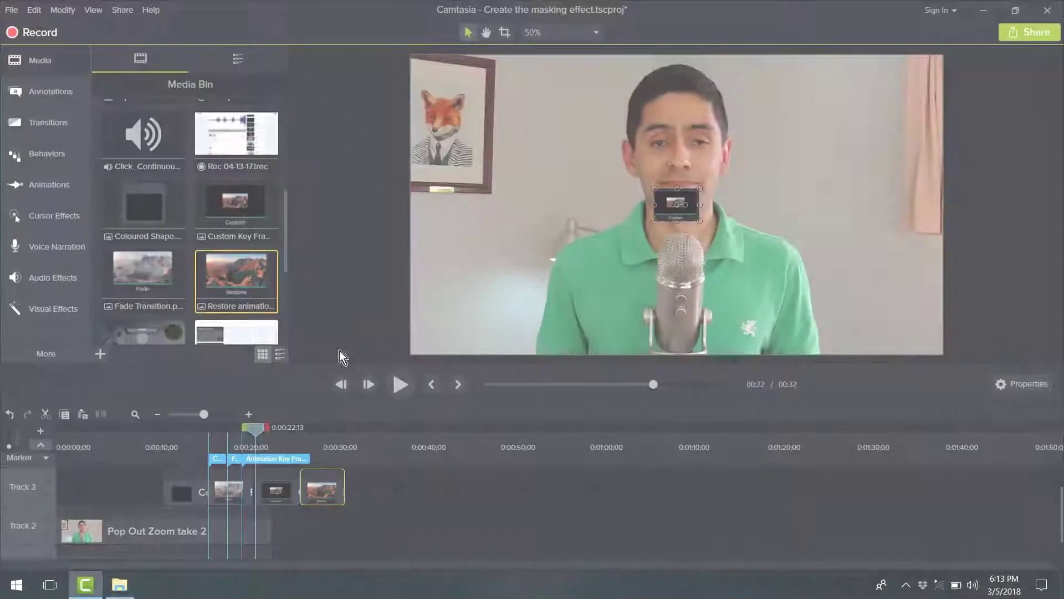
left_click_drag(343, 356, 347, 215)
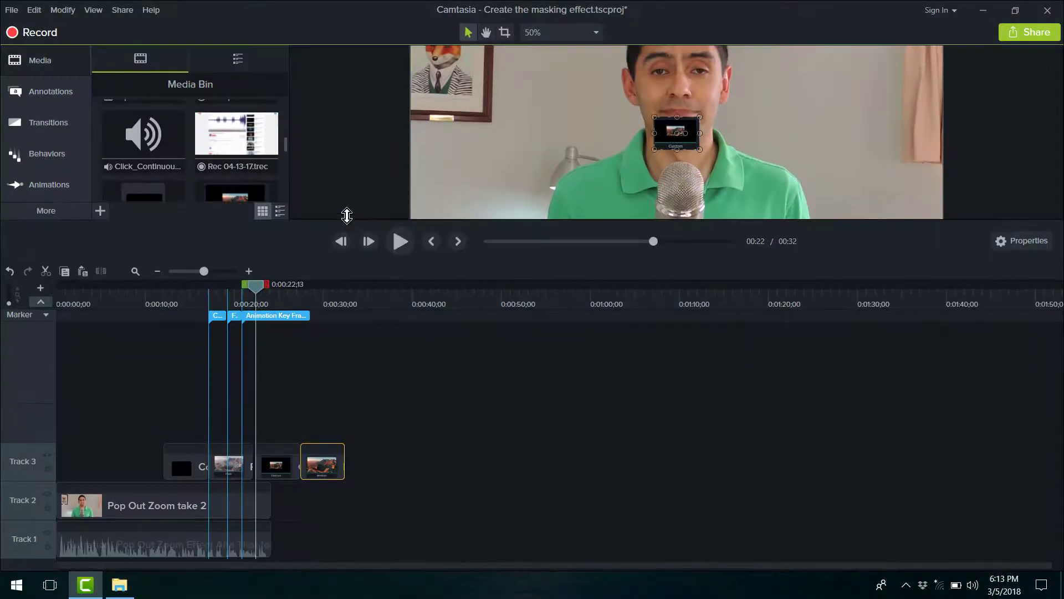
Step: Move the Restore animation clip to Track 4 and the Custom Key Frame clip to Track 5, clear of the markers
left_click(273, 410)
scroll(274, 410, "up", 2)
left_click_drag(903, 459, 893, 421)
left_click_drag(786, 457, 920, 382)
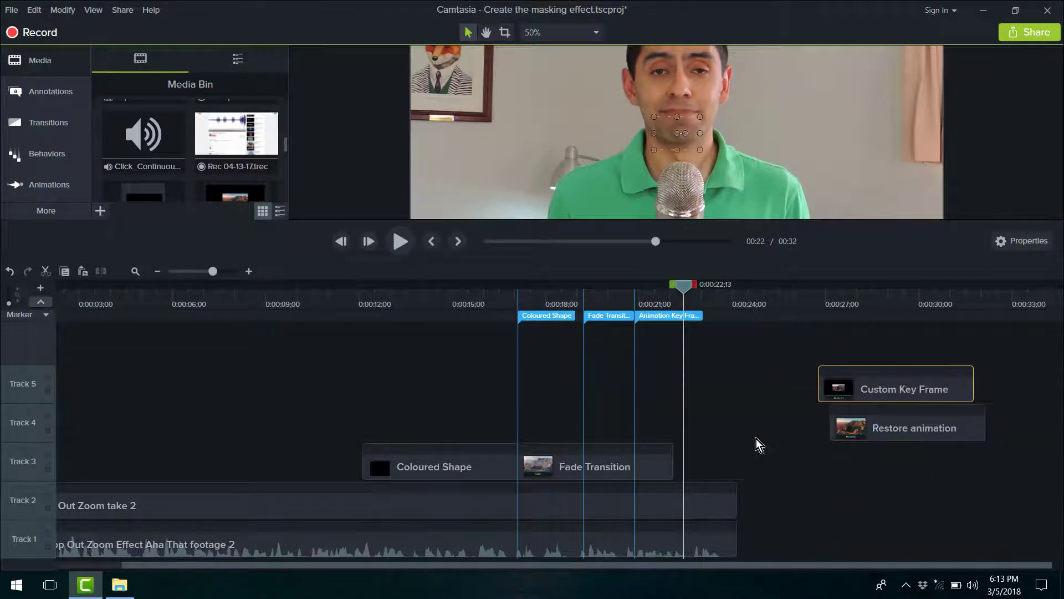
Step: Move the Fade Transition clip aside, then start Coloured Shape at its marker and extend its end beyond the Animation Key Frames marker
left_click_drag(615, 461, 916, 461)
left_click_drag(433, 461, 584, 458)
left_click_drag(486, 375, 544, 378)
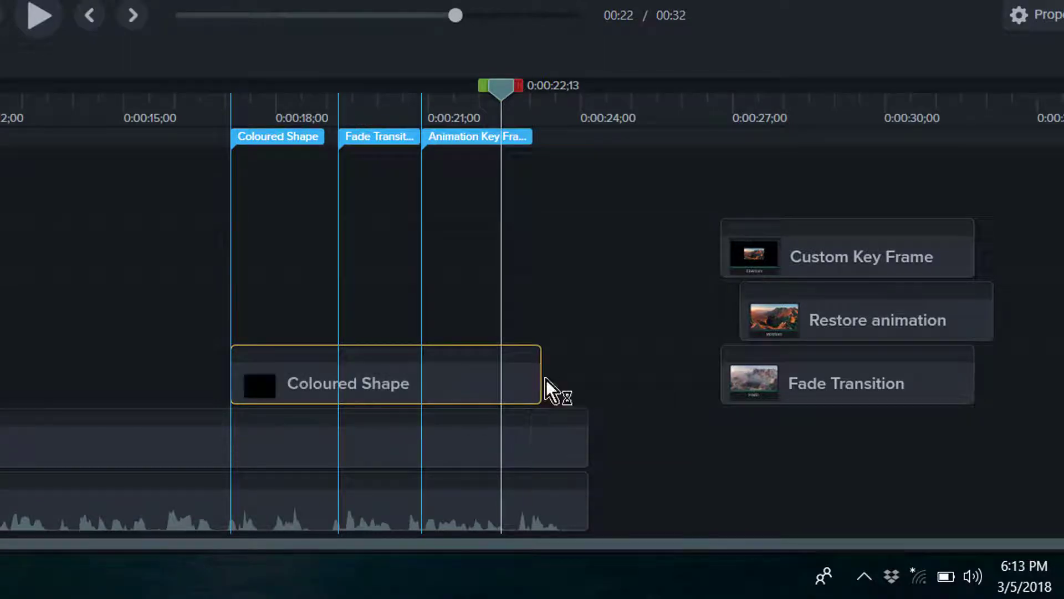
Step: Align Fade Transition on Track 4 with its marker, and Custom Key Frame and Restore animation on Tracks 5 and 6 with the Animation Key Frames marker
left_click_drag(780, 400, 339, 323)
left_click_drag(816, 244, 422, 255)
left_click_drag(817, 316, 420, 193)
Step: Go to 0:00:17;10, enlarge the Coloured Shape image and place it below the fox picture on the canvas
left_click_drag(500, 86, 221, 85)
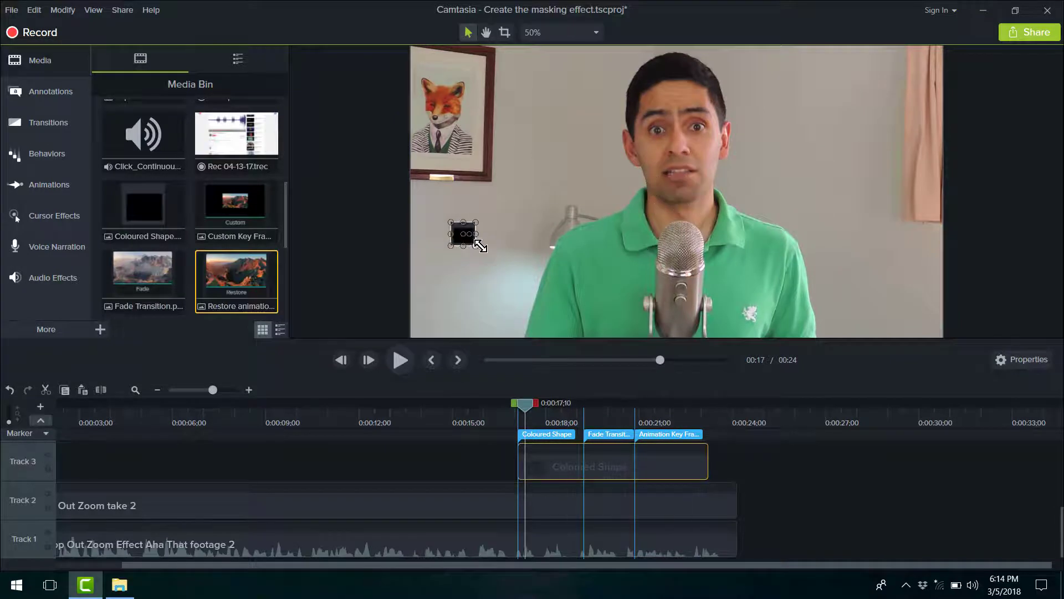
left_click_drag(480, 246, 514, 281)
left_click_drag(499, 264, 491, 243)
Step: Enlarge the Fade Transition and Restore animation images and place them in a row beside the Coloured Shape image
scroll(675, 493, "up", 3)
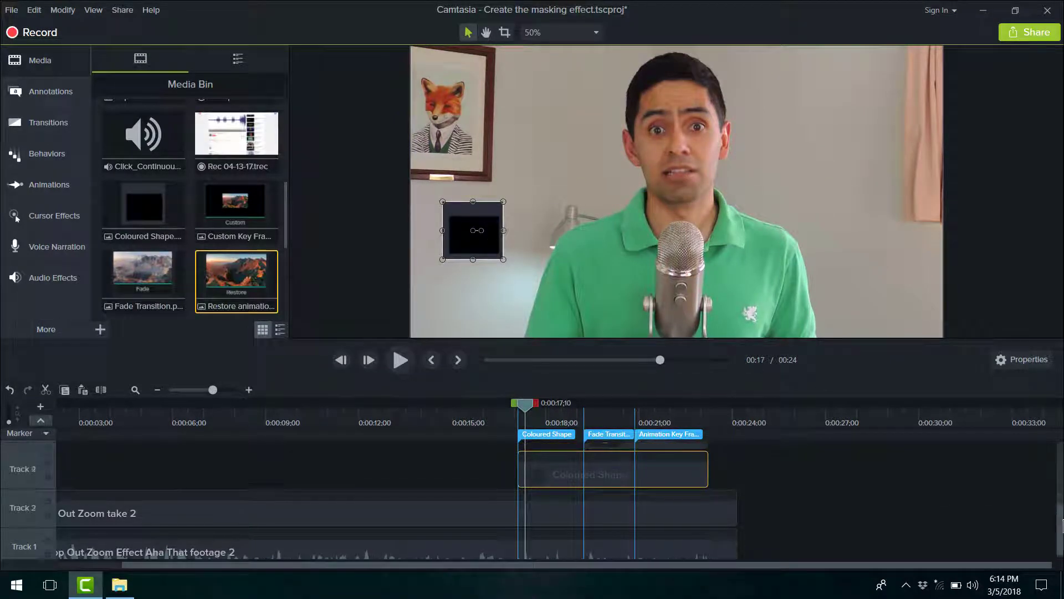
left_click(674, 493)
left_click_drag(525, 406, 599, 406)
left_click_drag(670, 192, 631, 258)
left_click_drag(598, 407, 645, 407)
left_click_drag(678, 194, 757, 259)
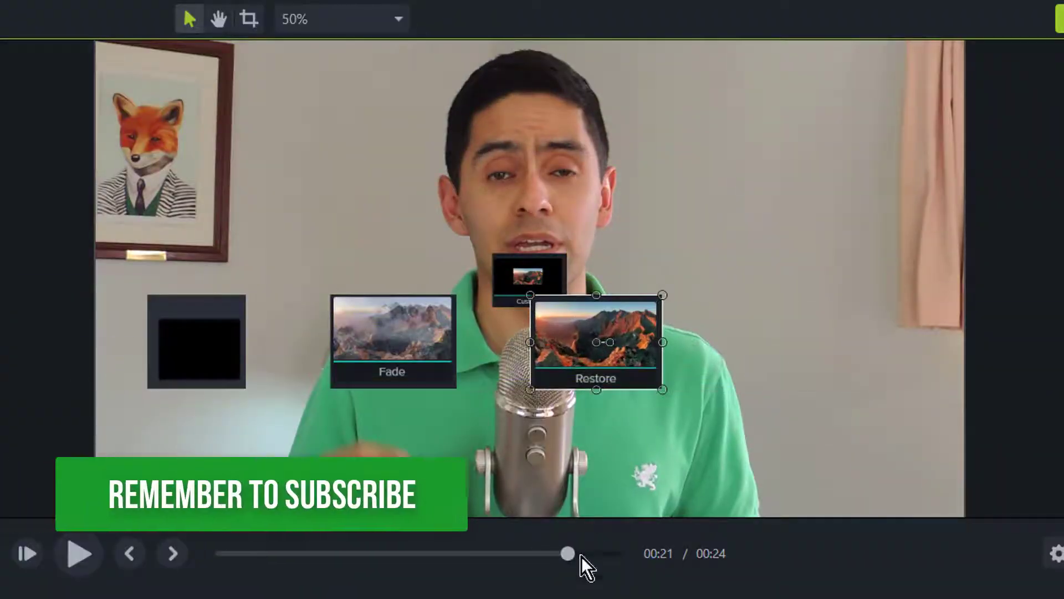
Step: Enlarge the Custom Key Frame image at the end of the row and space all four images evenly across the canvas
left_click(523, 277)
left_click_drag(523, 278, 768, 320)
mouse_move(809, 350)
left_mouse_down()
mouse_move(860, 389)
mouse_move(821, 366)
left_mouse_up()
left_click_drag(601, 363, 625, 364)
left_click_drag(411, 369, 419, 369)
left_click_drag(200, 369, 216, 369)
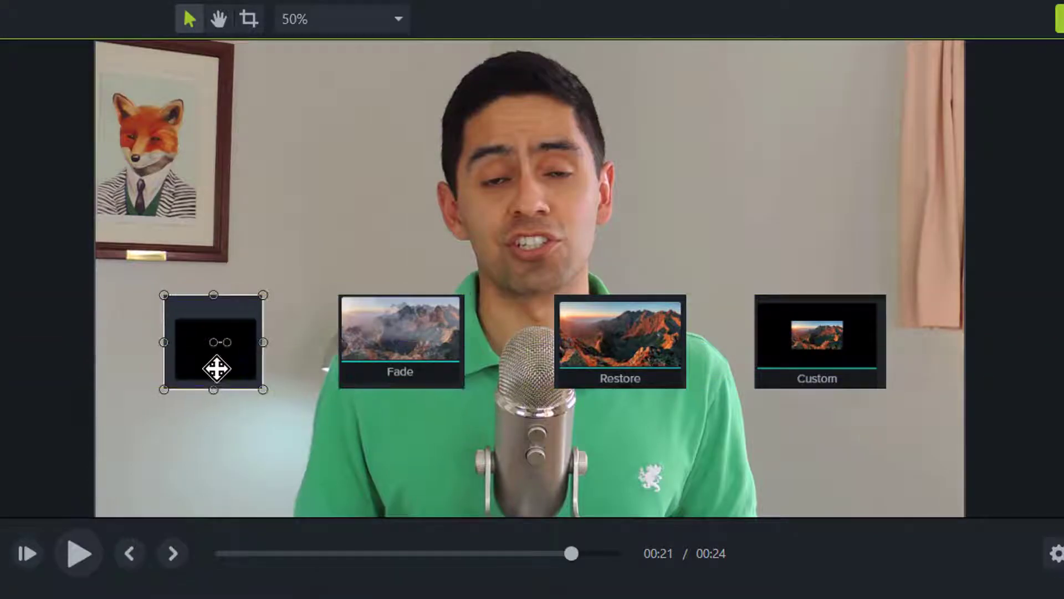
Step: Apply the Sliding behavior to all four image clips on Tracks 3 to 6
left_click(685, 500)
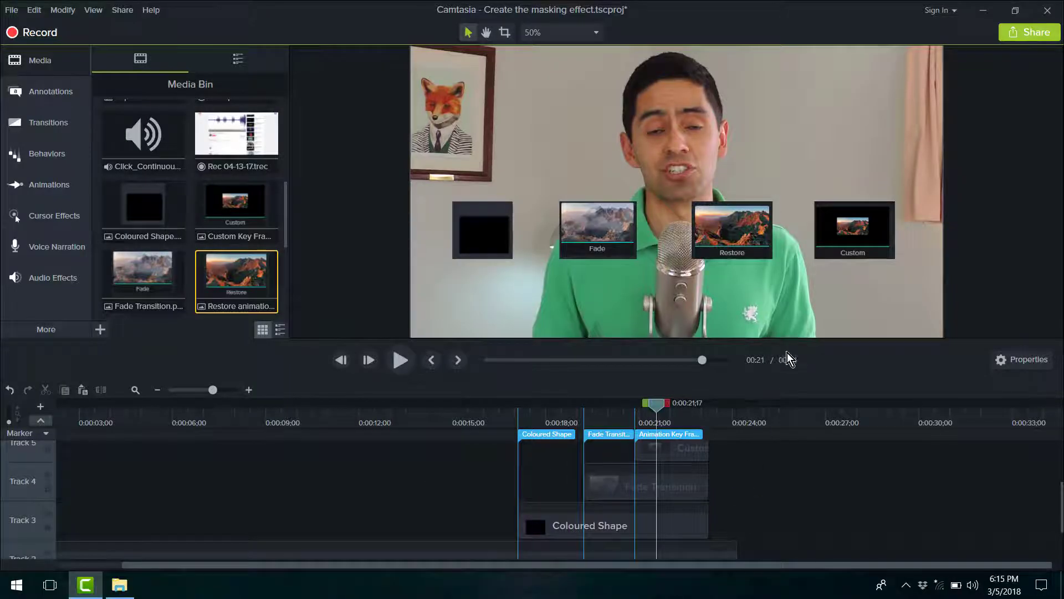
left_click_drag(787, 353, 787, 331)
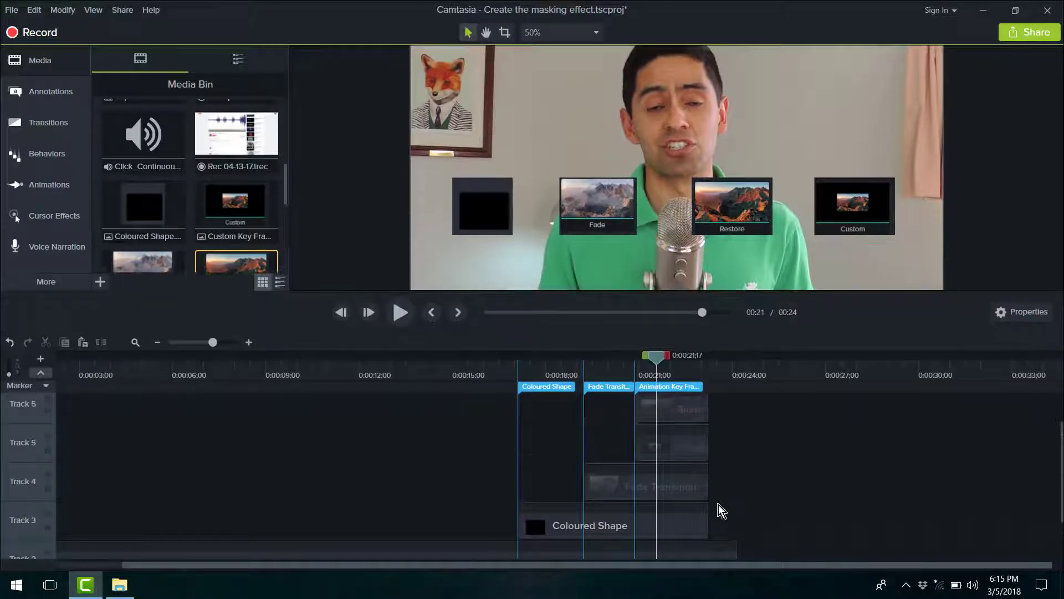
left_click_drag(721, 525, 587, 409)
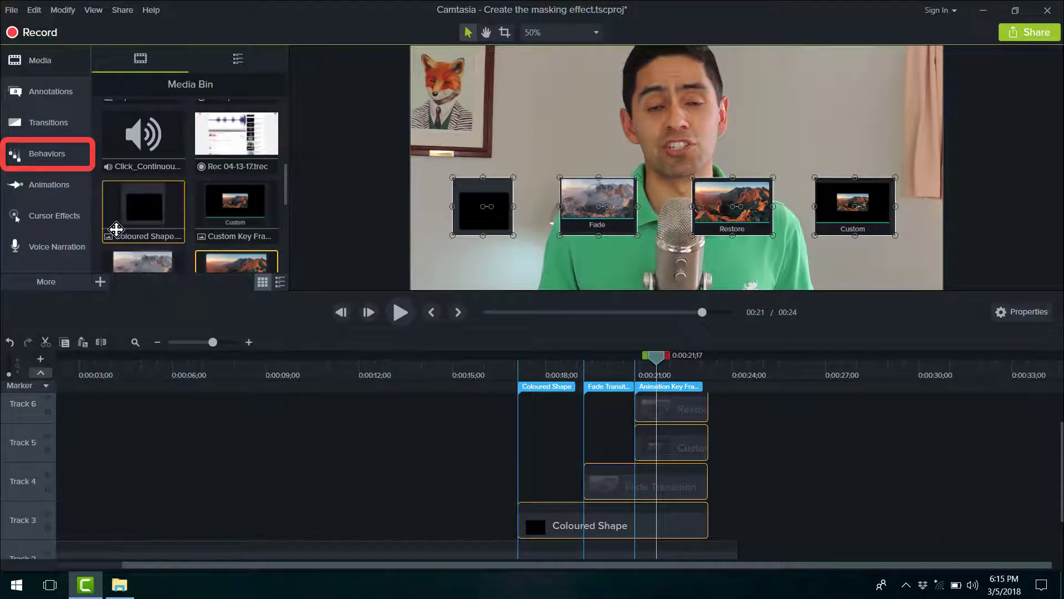
left_click(61, 154)
scroll(184, 173, "down", 2)
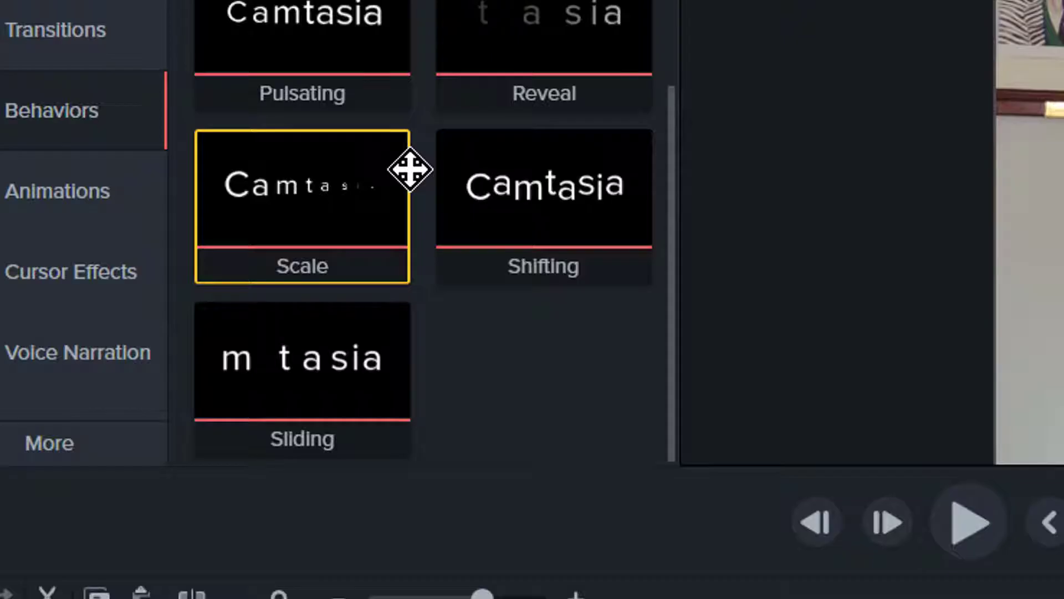
left_click_drag(145, 252, 403, 362)
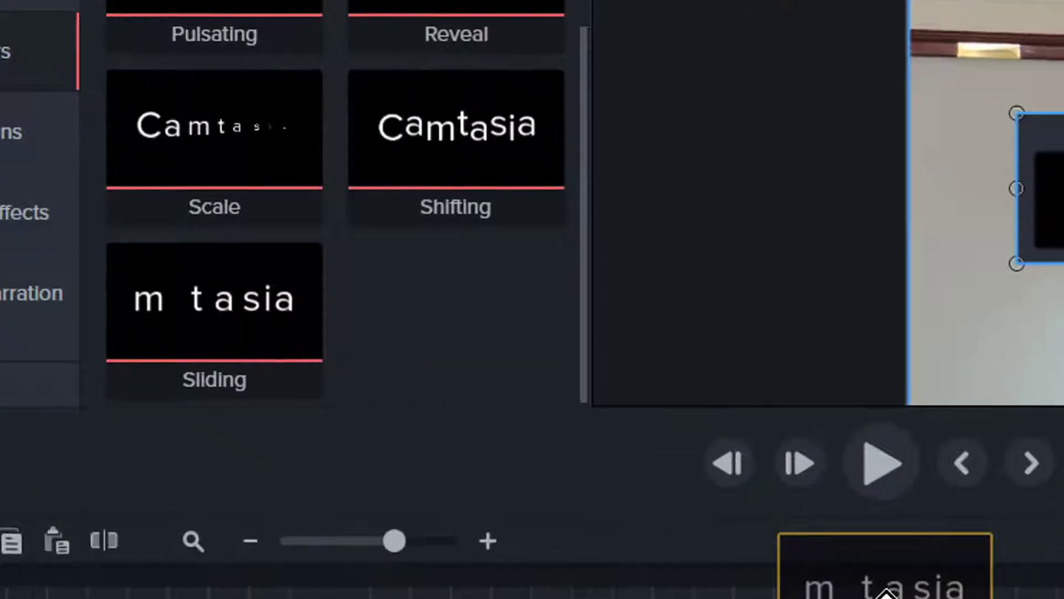
left_click_drag(885, 594, 720, 404)
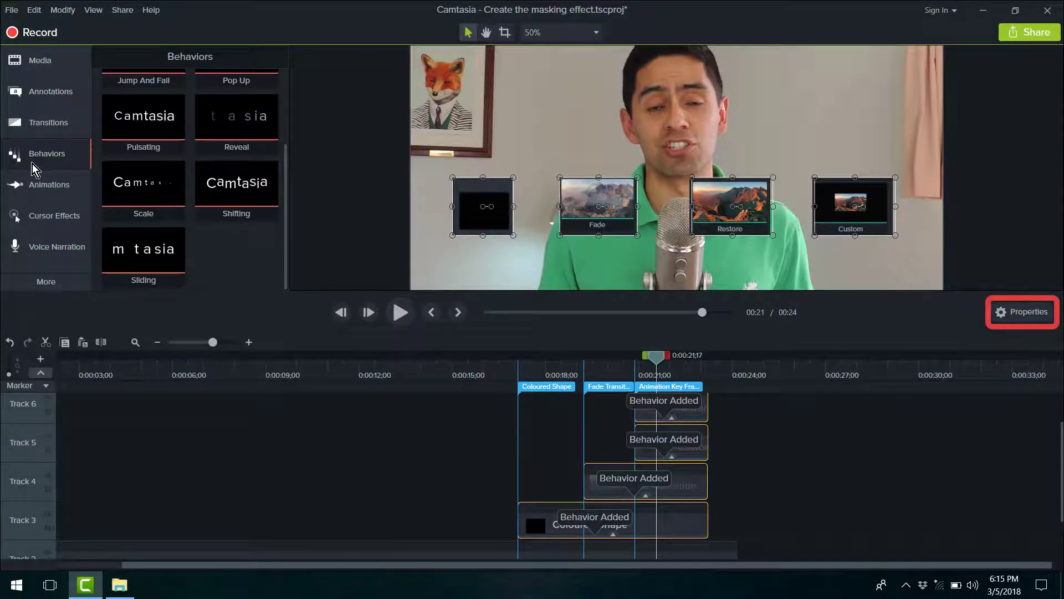
Step: Set the Sliding behavior's In direction to Bottom and its speed to 90% for the four clips
left_click(34, 167)
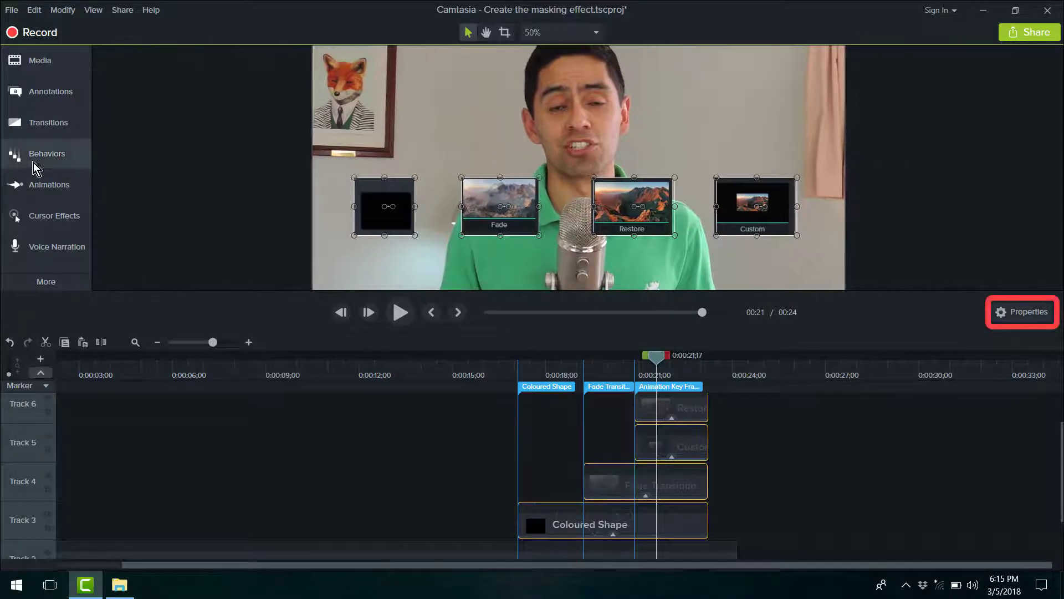
left_click(1024, 313)
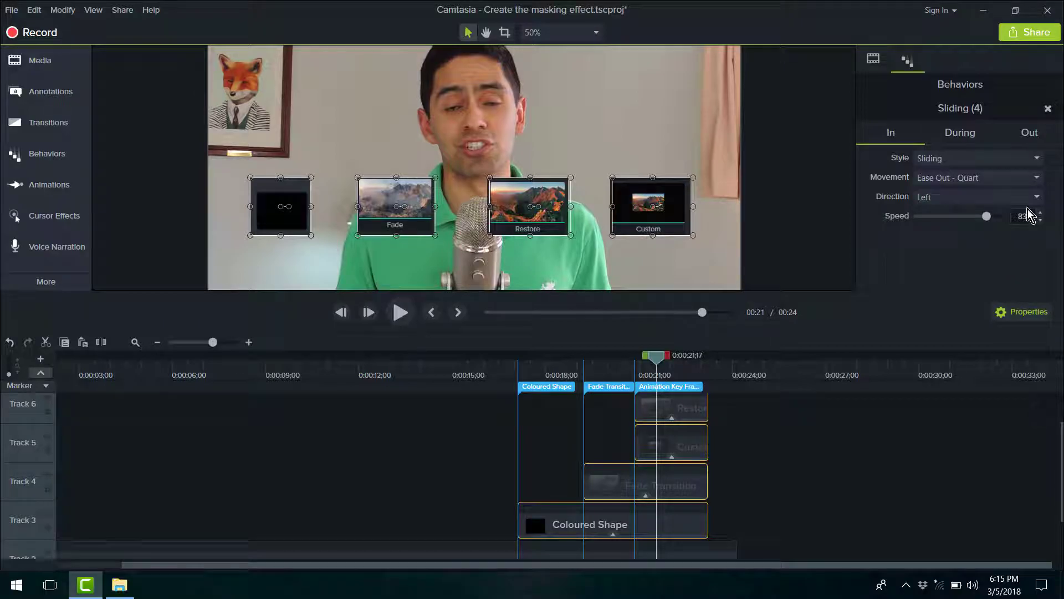
left_click(975, 197)
left_click(969, 259)
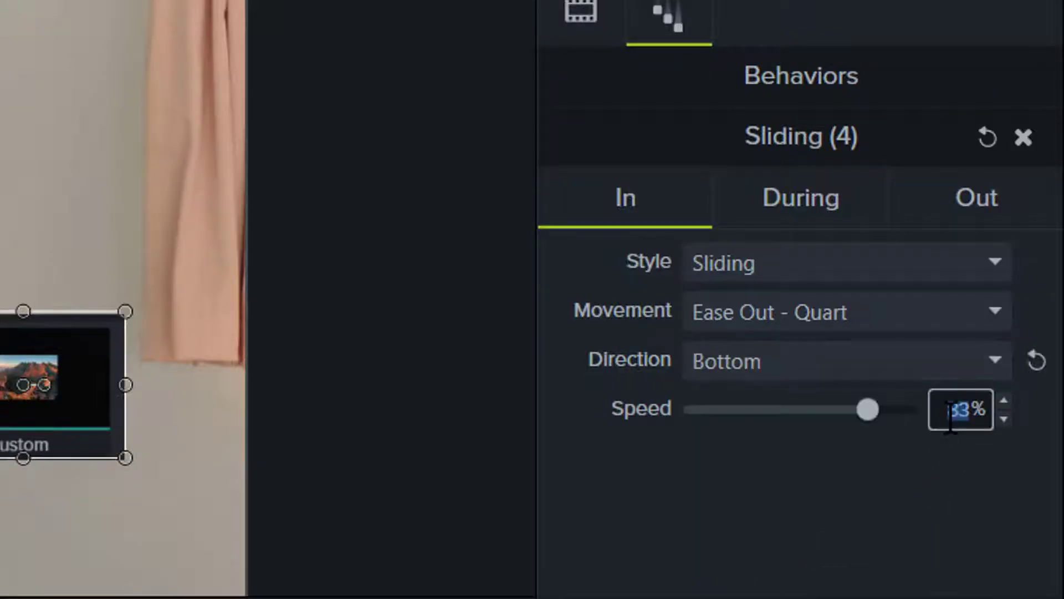
type("90")
key("Return")
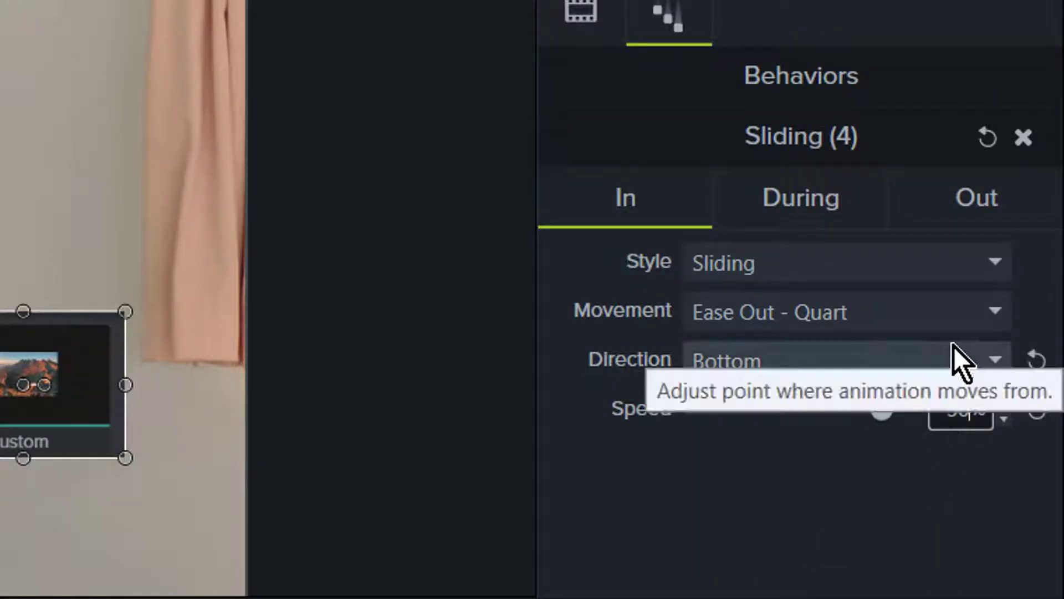
Step: Set the During style of the four clips' Sliding behavior to None
left_click(841, 207)
left_click(860, 252)
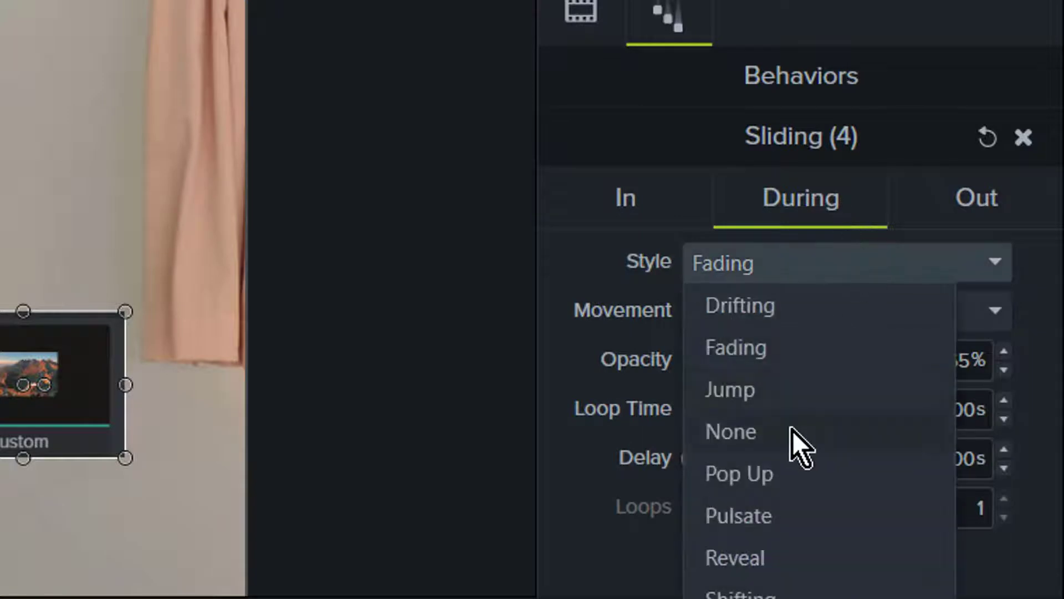
left_click(792, 431)
Step: Set the Sliding behavior's Out direction to Bottom and play back the images' entry and exit
left_click(977, 208)
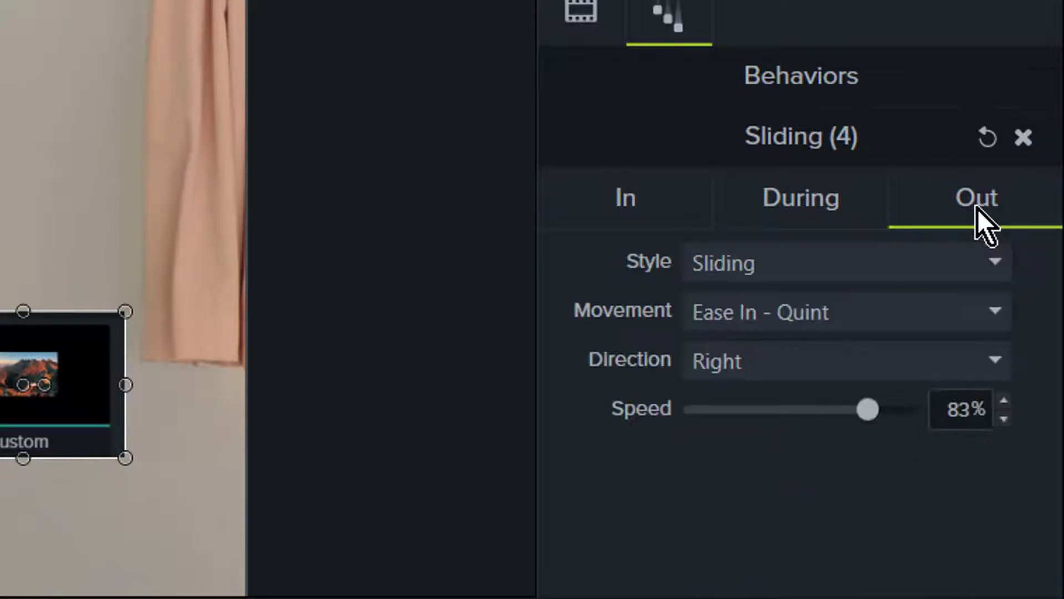
left_click(997, 361)
left_click(770, 528)
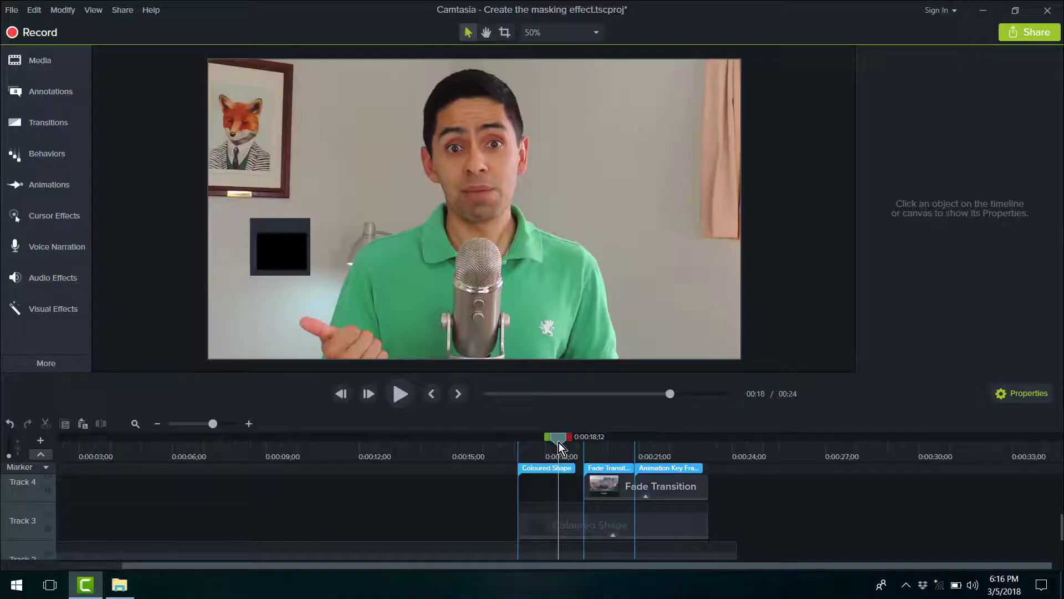
left_click_drag(558, 442, 508, 450)
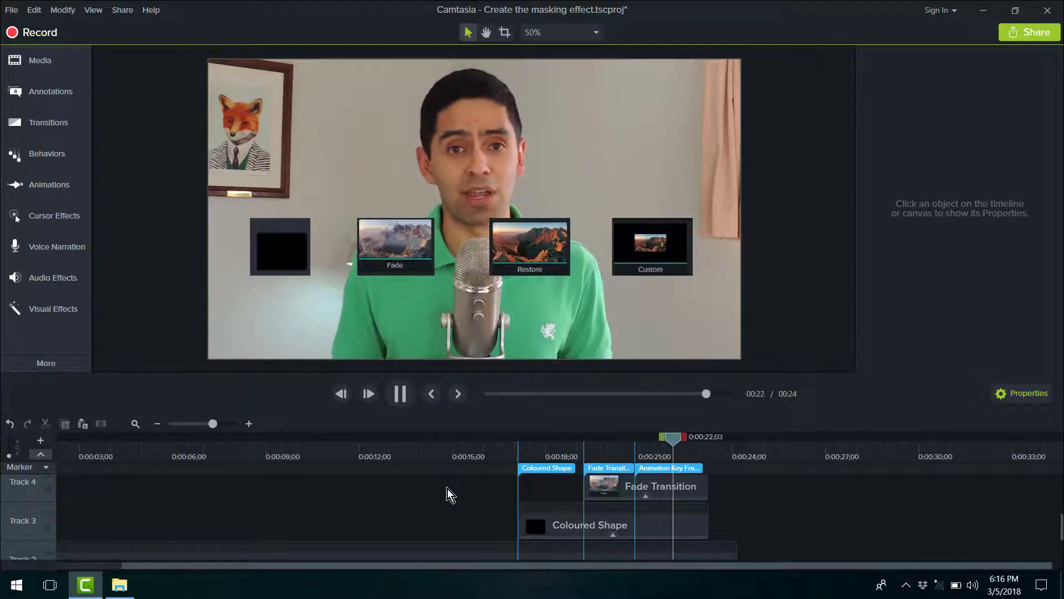
key("space")
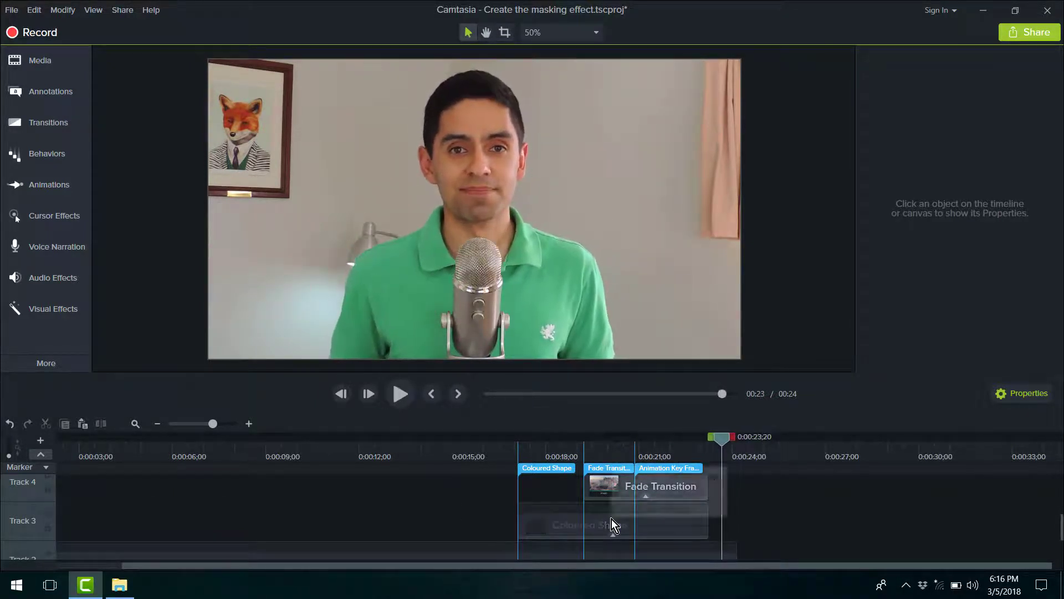
Step: Split the Pop Out Zoom take 2 clip on Track 2 at 0:00:16;15
left_click_drag(792, 371, 770, 236)
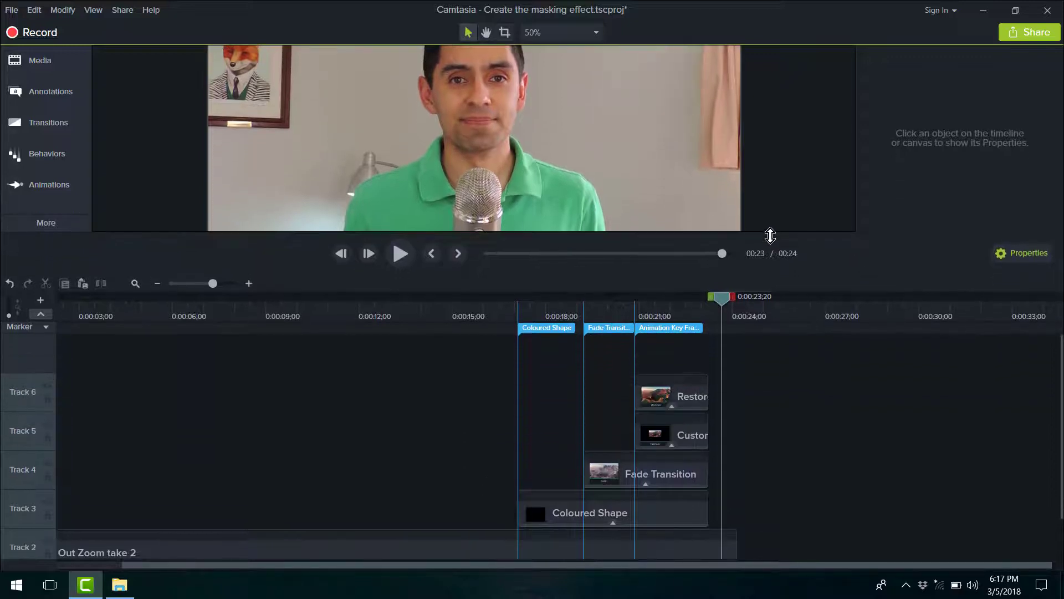
left_click(501, 306)
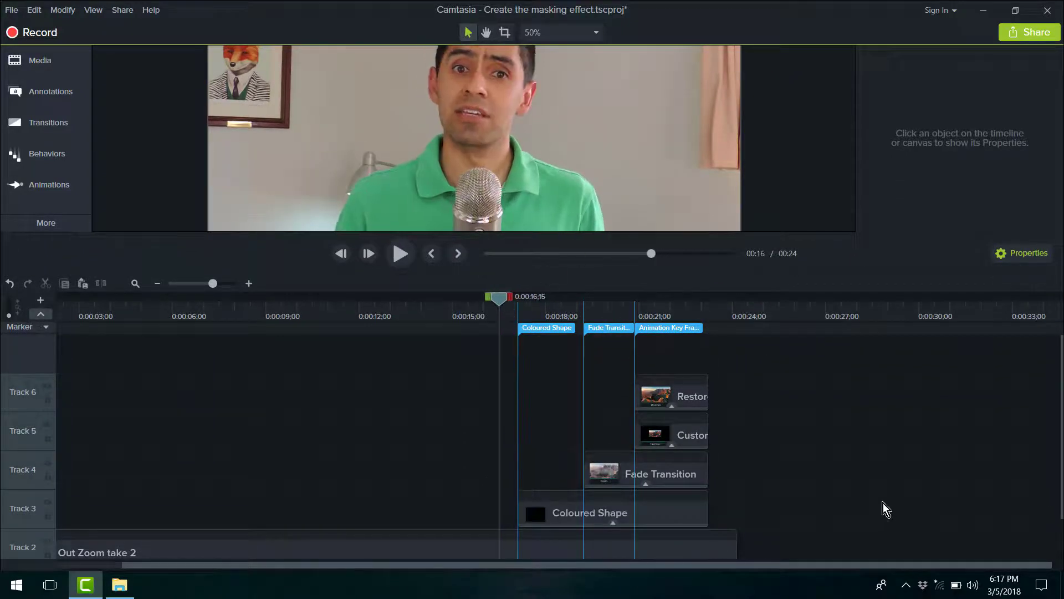
scroll(883, 508, "down", 1)
left_click(501, 507)
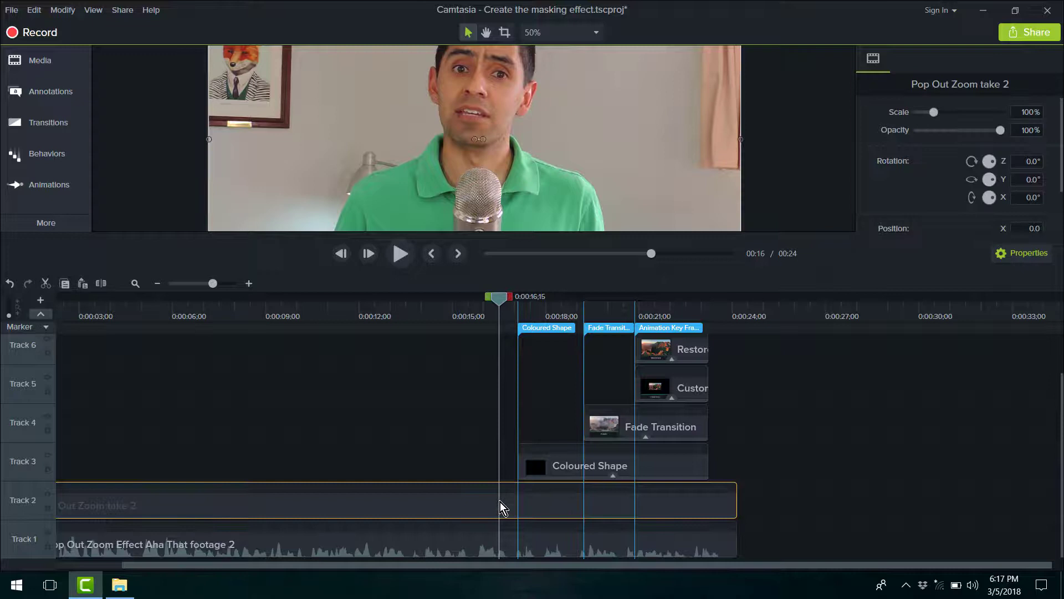
key("s")
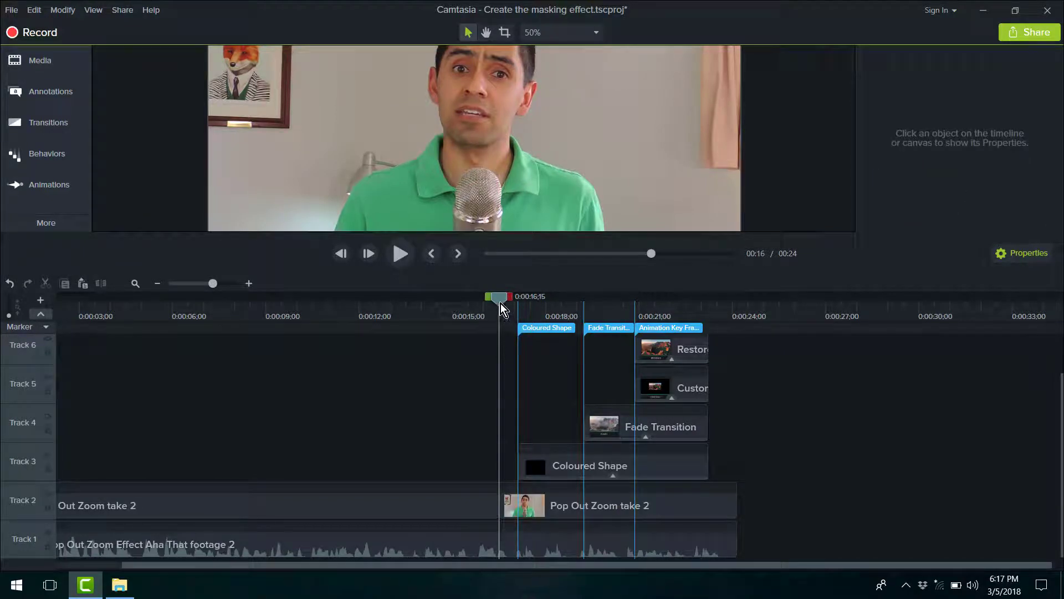
Step: Copy the section of Pop Out Zoom take 2 after the split and paste it onto Track 7 at 0:00:16;15
left_click(689, 510)
scroll(744, 471, "up", 1)
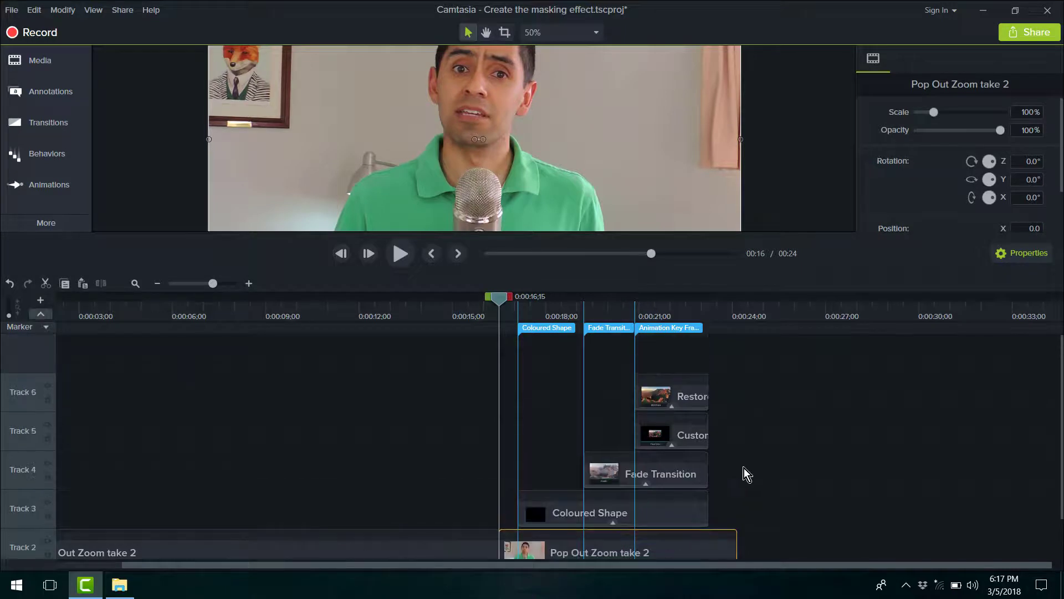
scroll(743, 468, "down", 3)
scroll(744, 468, "up", 3)
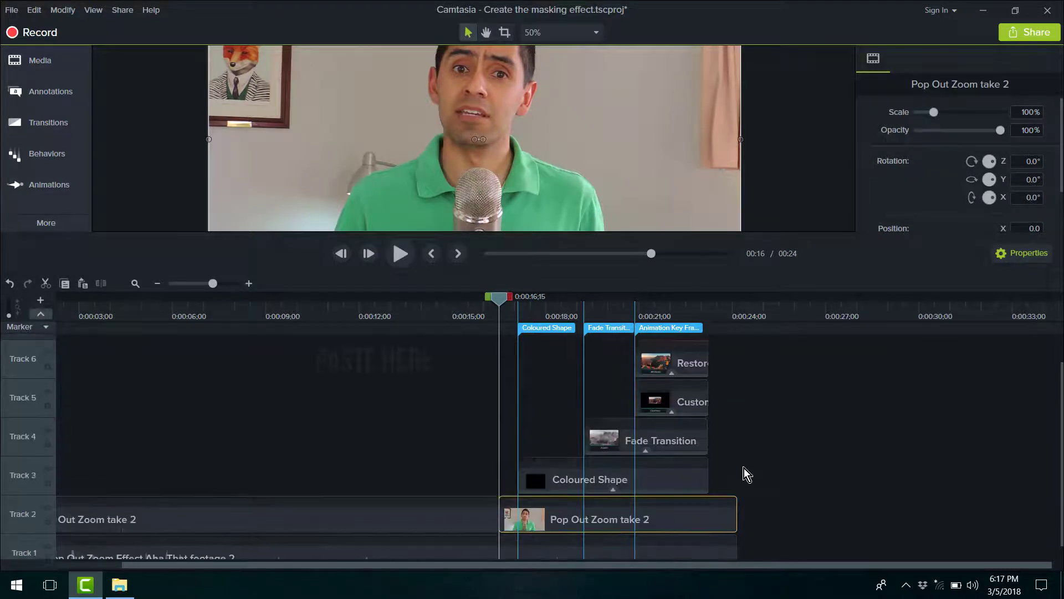
left_click(744, 468)
key("ctrl+v")
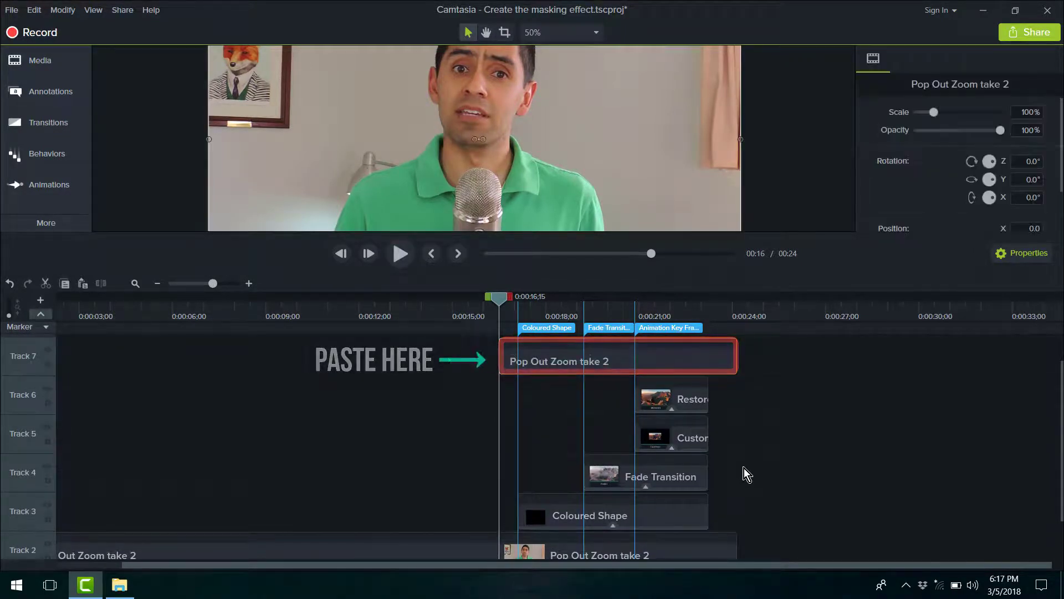
Step: Crop the Track 7 clip from its top edge down to the entry/exit line just below the row of images
scroll(795, 426, "up", 3)
left_click_drag(774, 233, 798, 396)
scroll(780, 506, "up", 1)
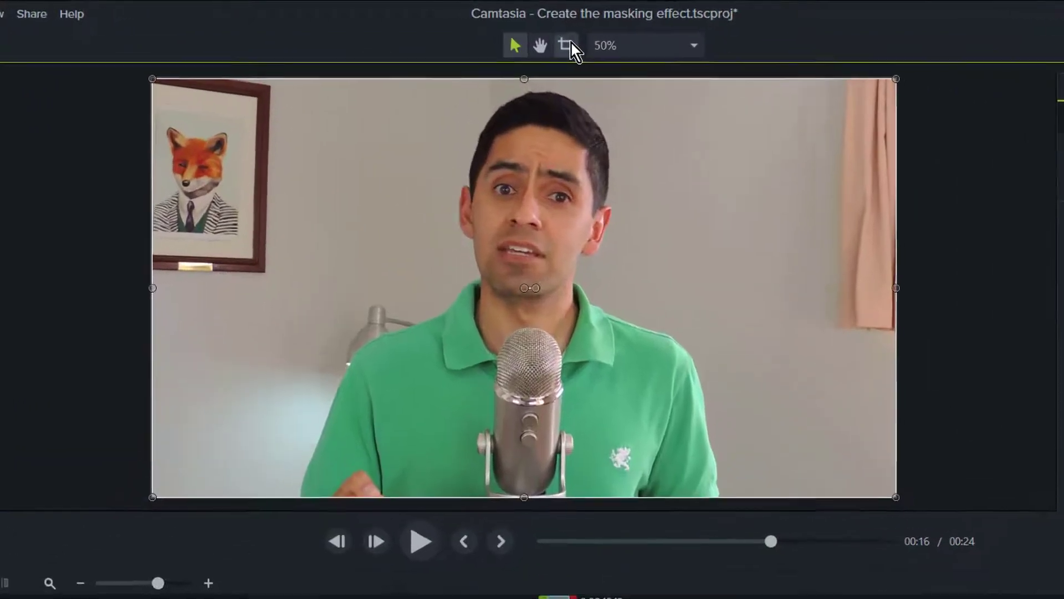
left_click(570, 44)
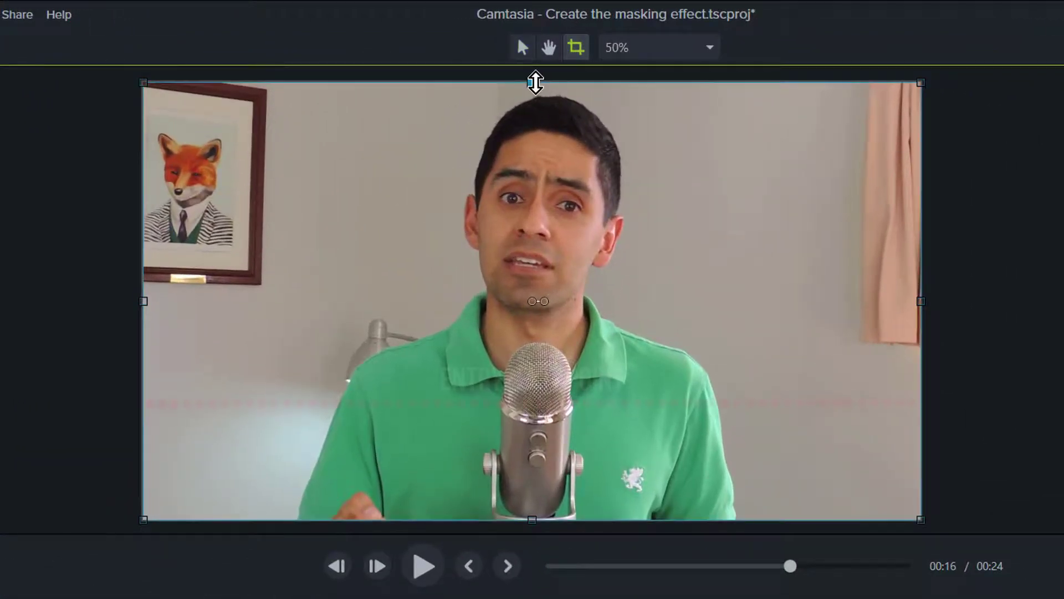
left_click_drag(535, 82, 504, 360)
left_click_drag(499, 401, 501, 401)
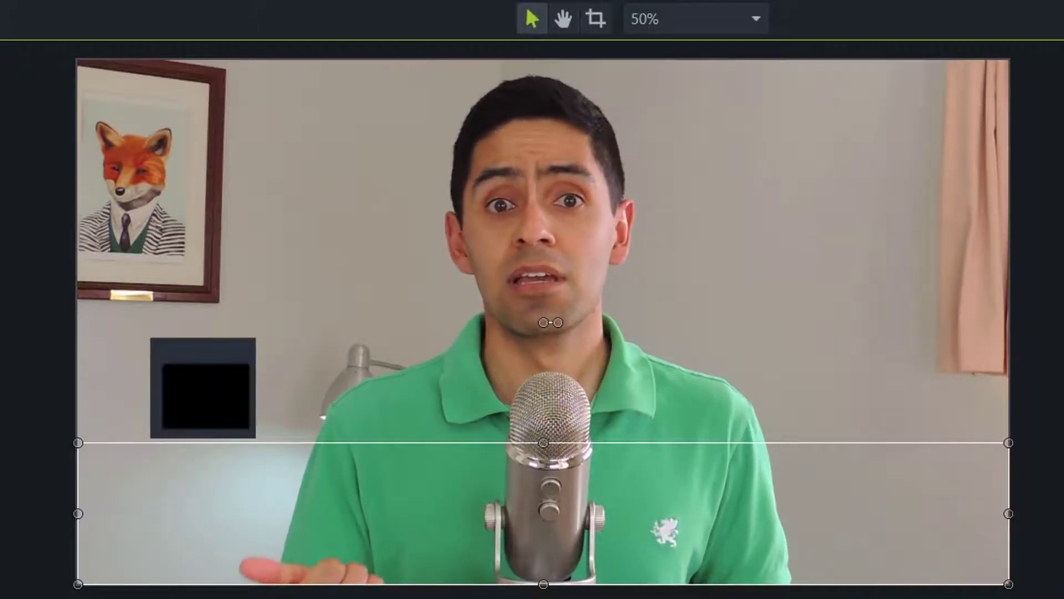
left_click(607, 17)
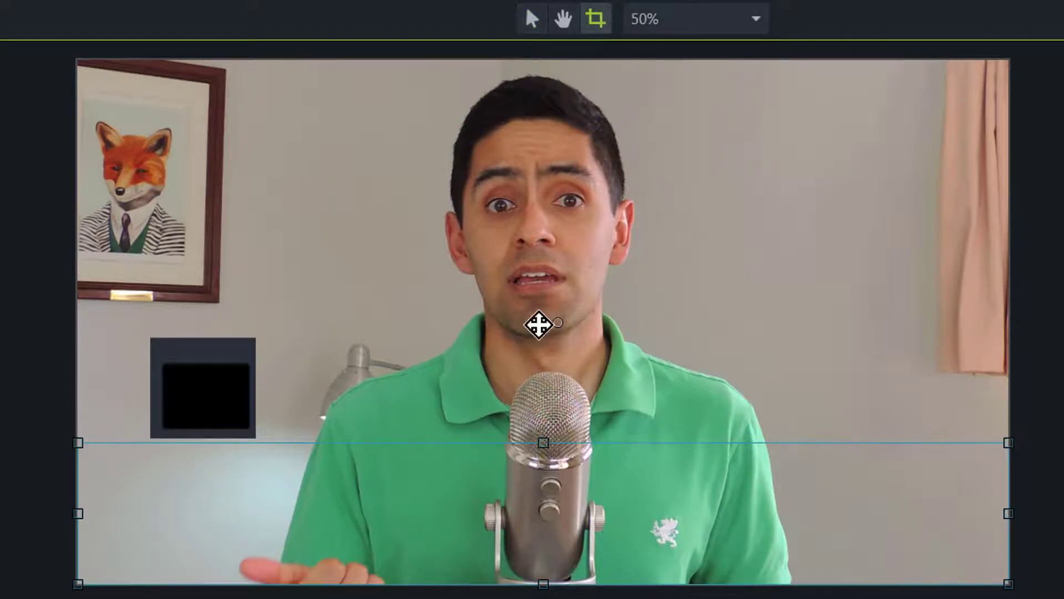
left_click_drag(542, 442, 544, 437)
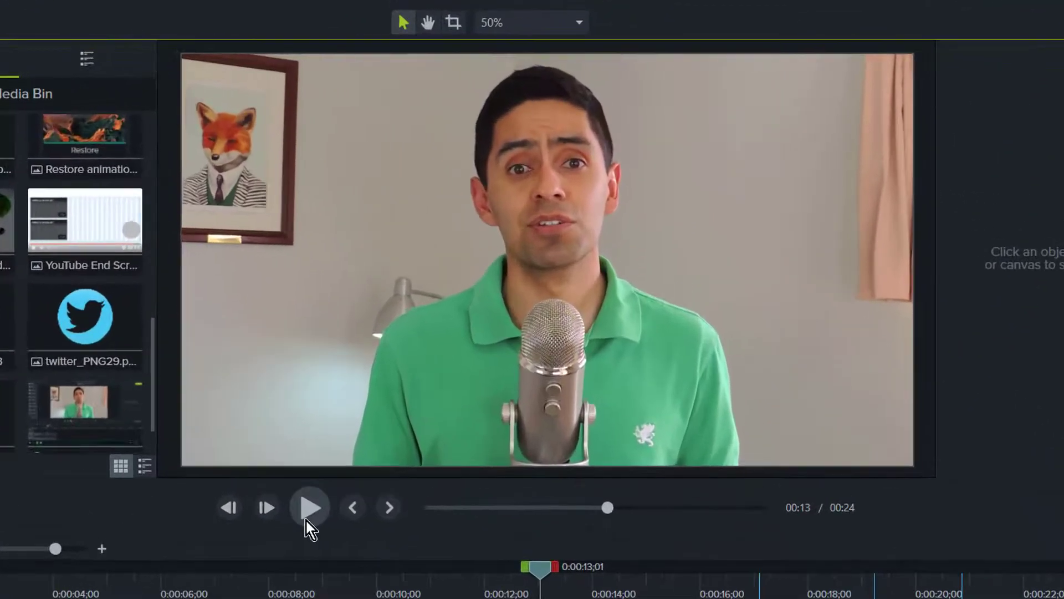
Step: Play back the edited footage from 0:00:13;01 to check the masking effect
left_click(306, 519)
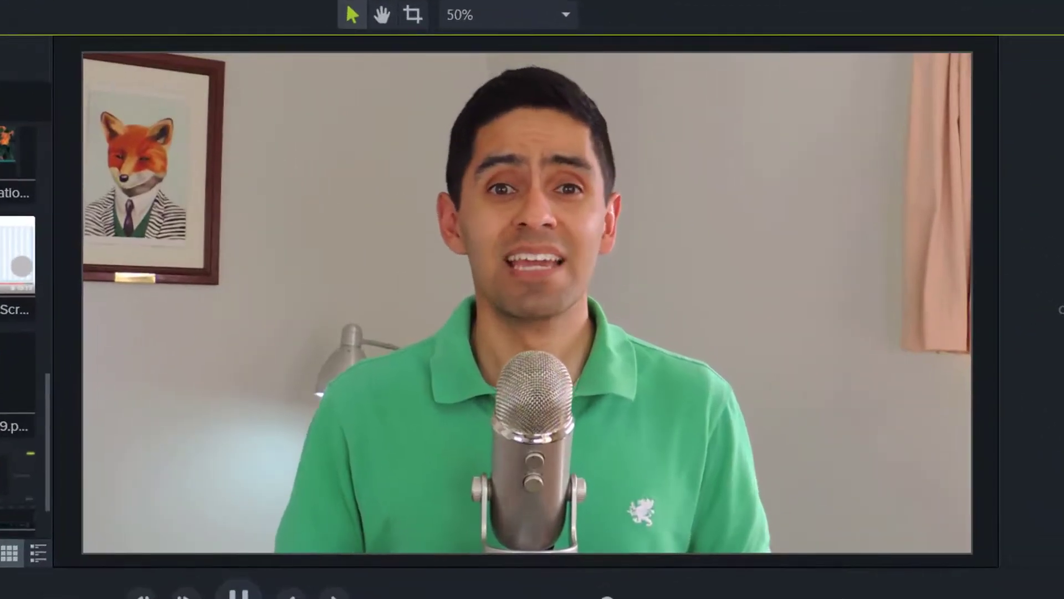